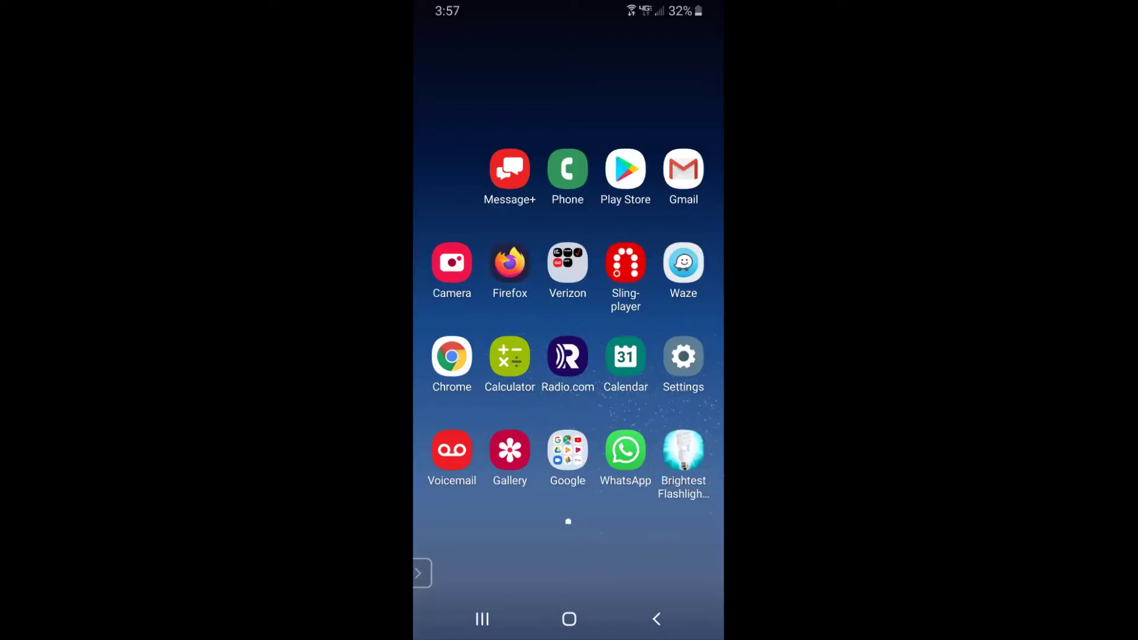
Launch Chrome on the Google page and focus the empty address bar
{"action": "left_click", "coordinate": [451, 357]}
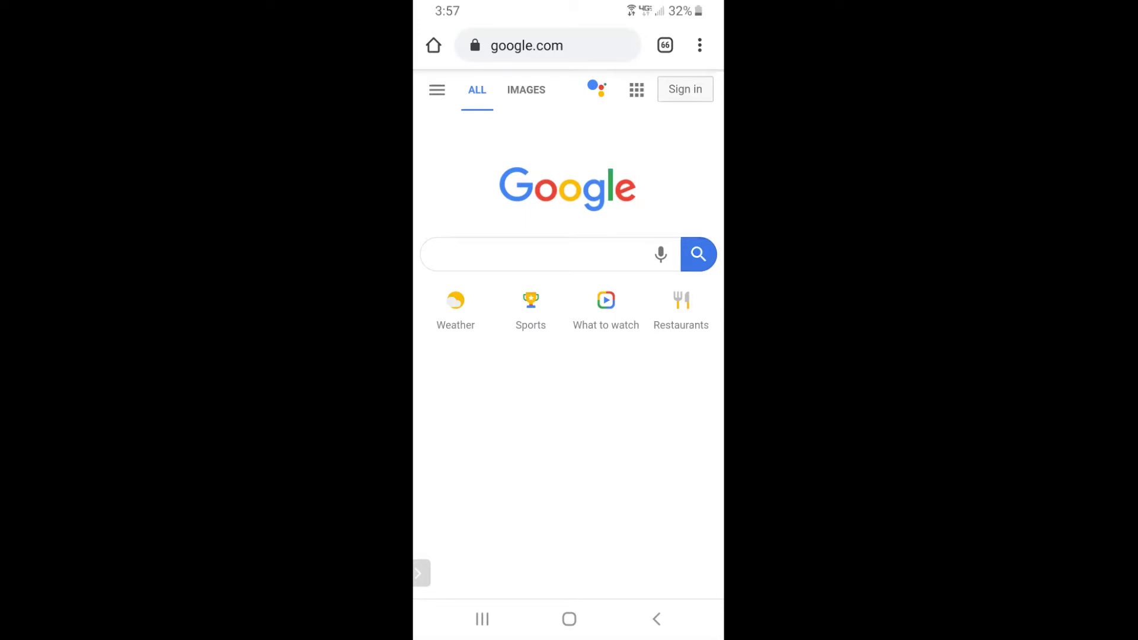
{"action": "left_click", "coordinate": [526, 45]}
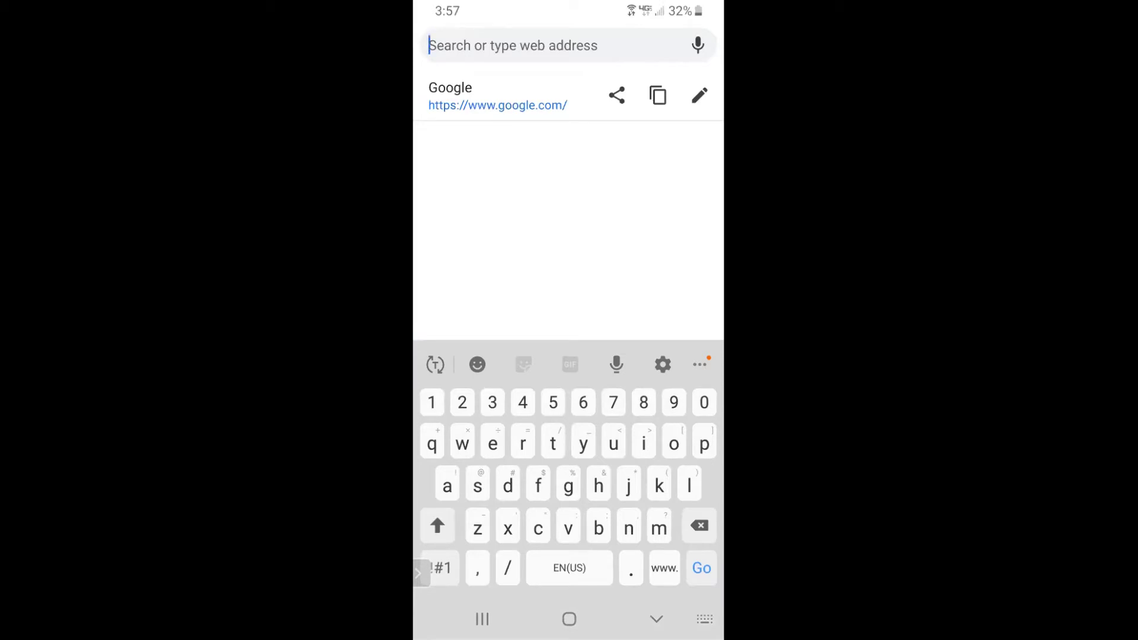
{"action": "type", "text": "htt"}
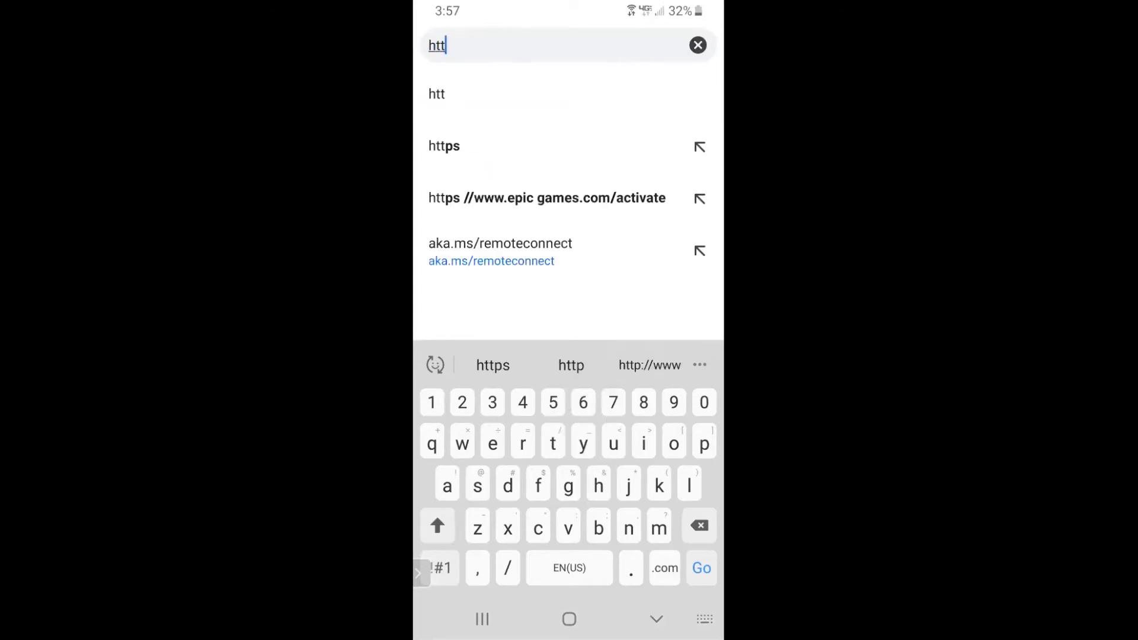
{"action": "type", "text": "p"}
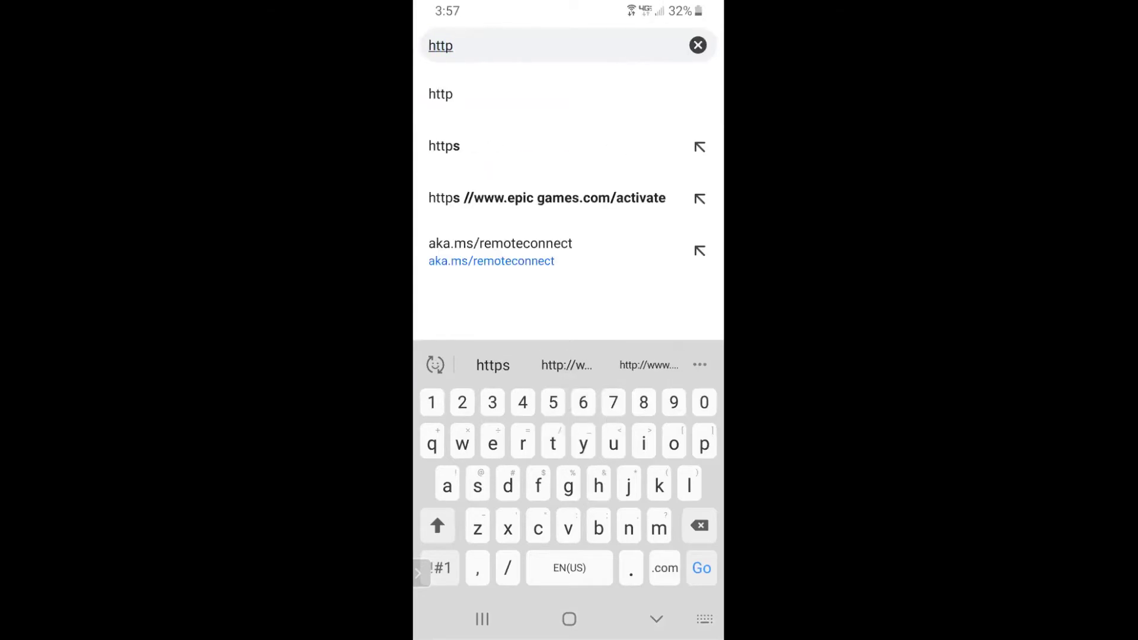
{"action": "left_click_drag", "start_coordinate": [418, 573], "coordinate": [569, 289]}
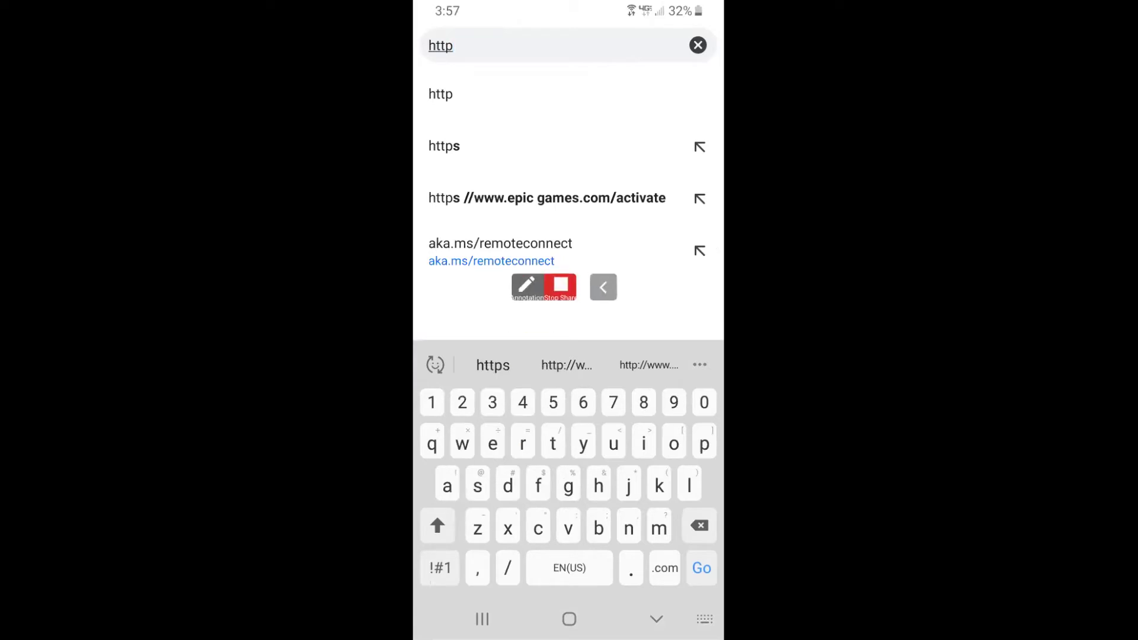
{"action": "left_click", "coordinate": [441, 567]}
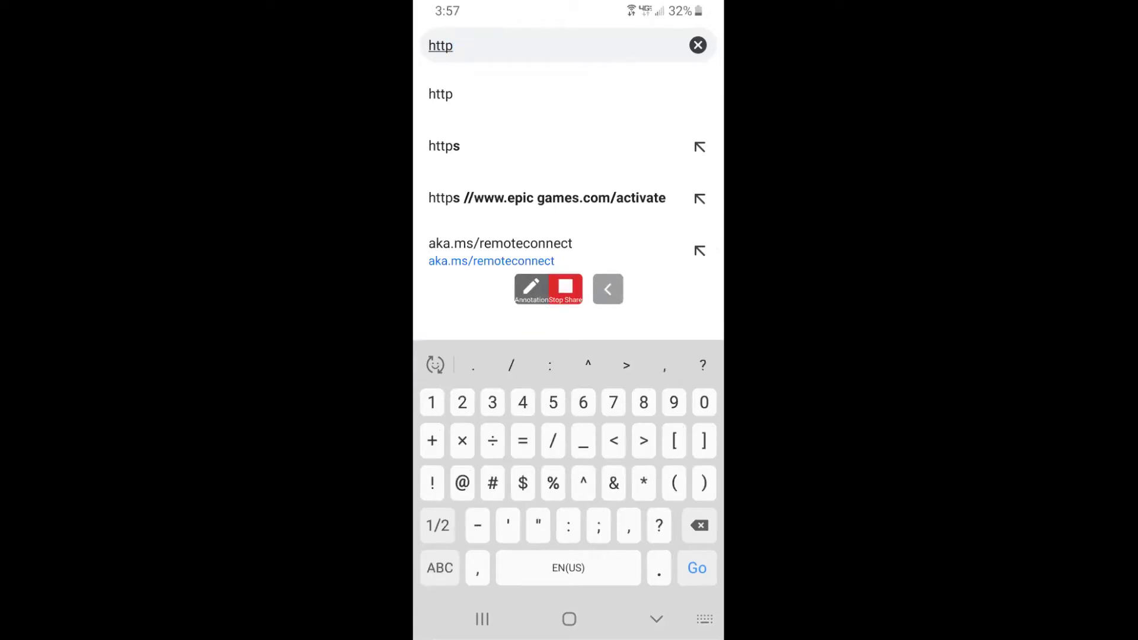
{"action": "type", "text": ":"}
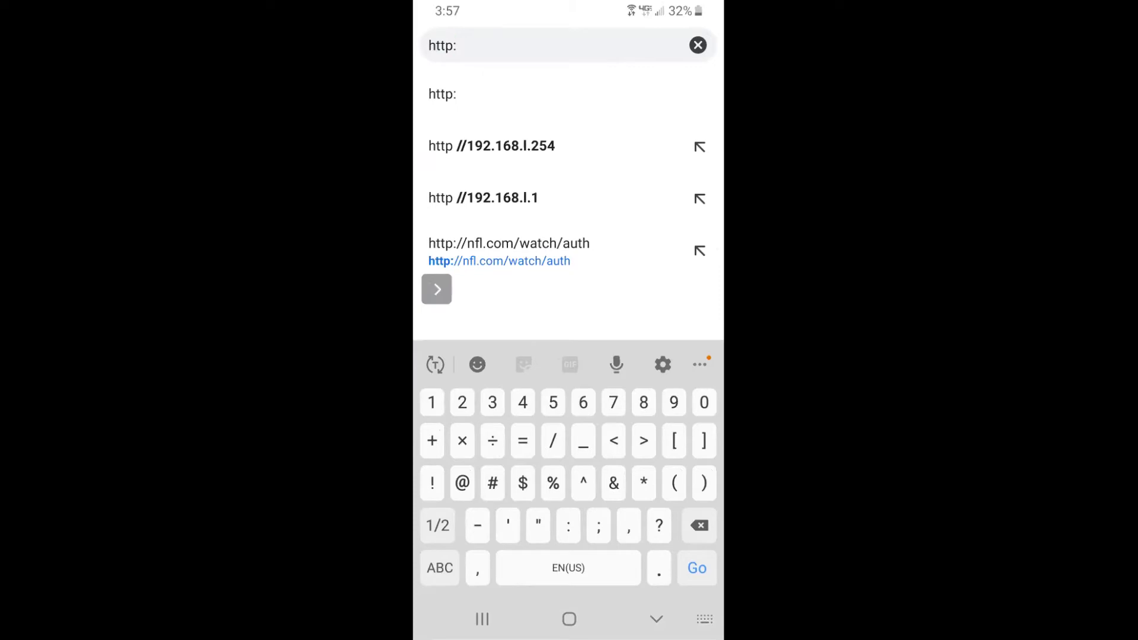
{"action": "type", "text": "//"}
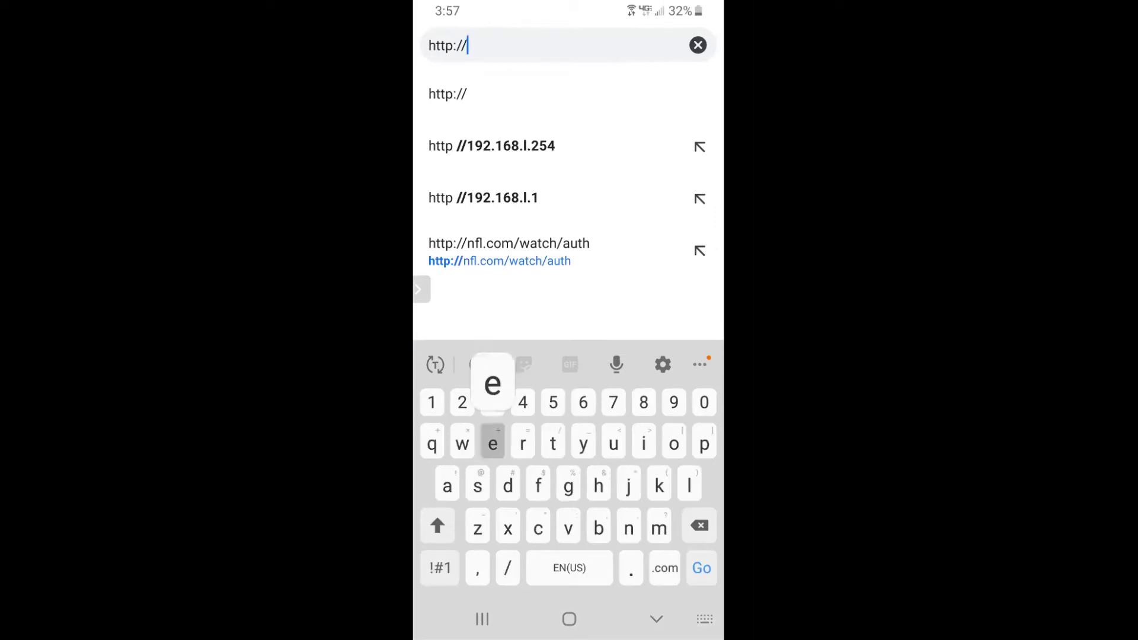
{"action": "type", "text": "ed"}
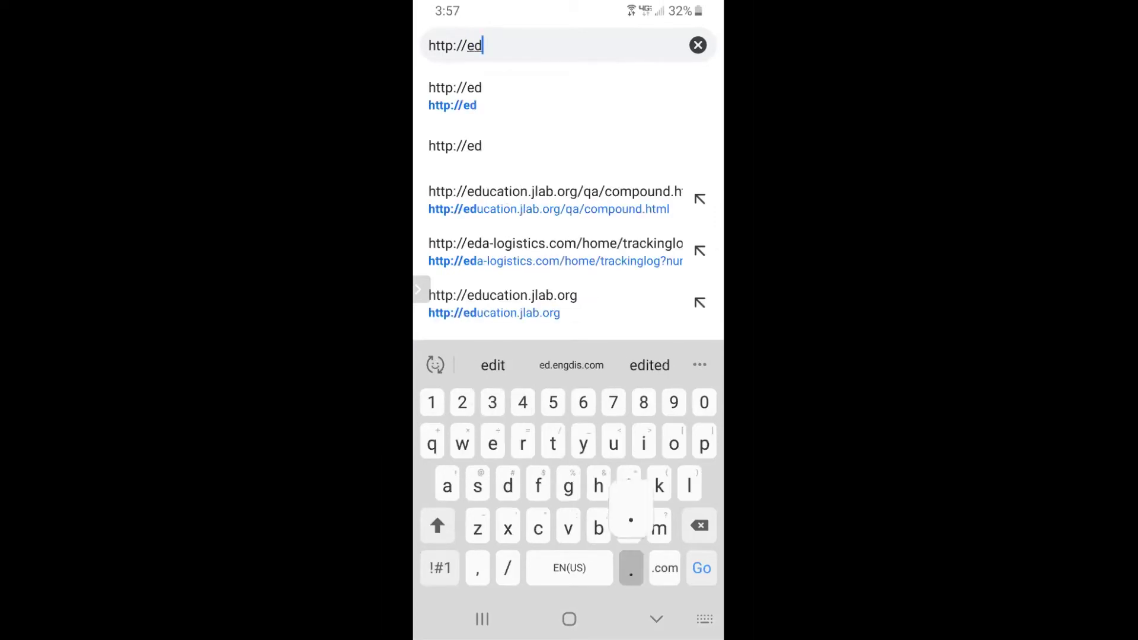
{"action": "type", "text": "."}
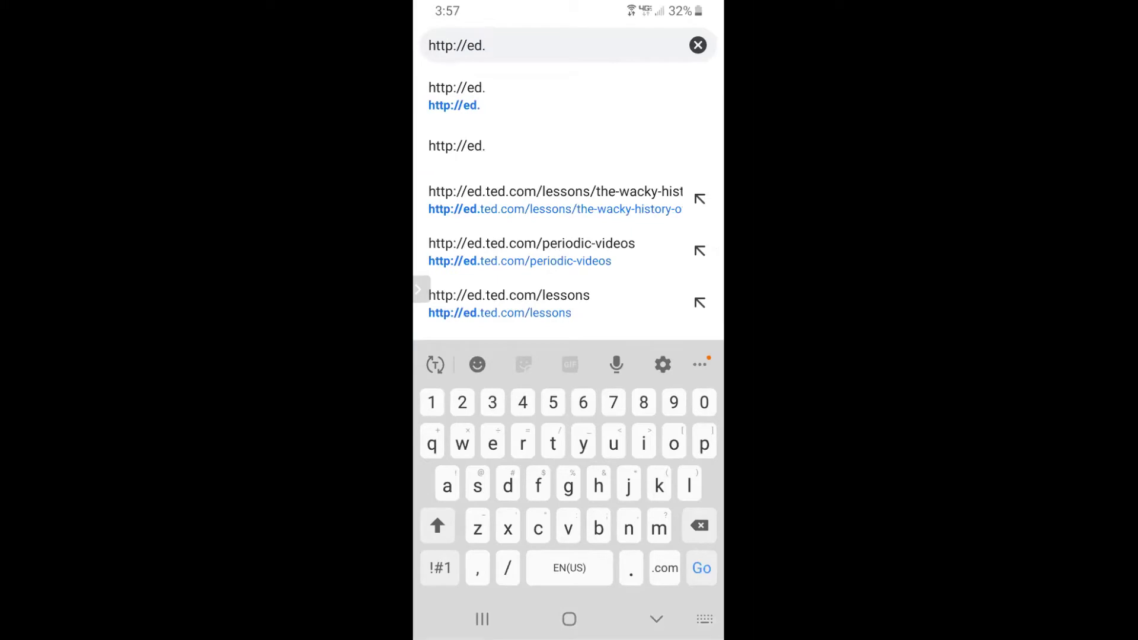
{"action": "type", "text": "eng"}
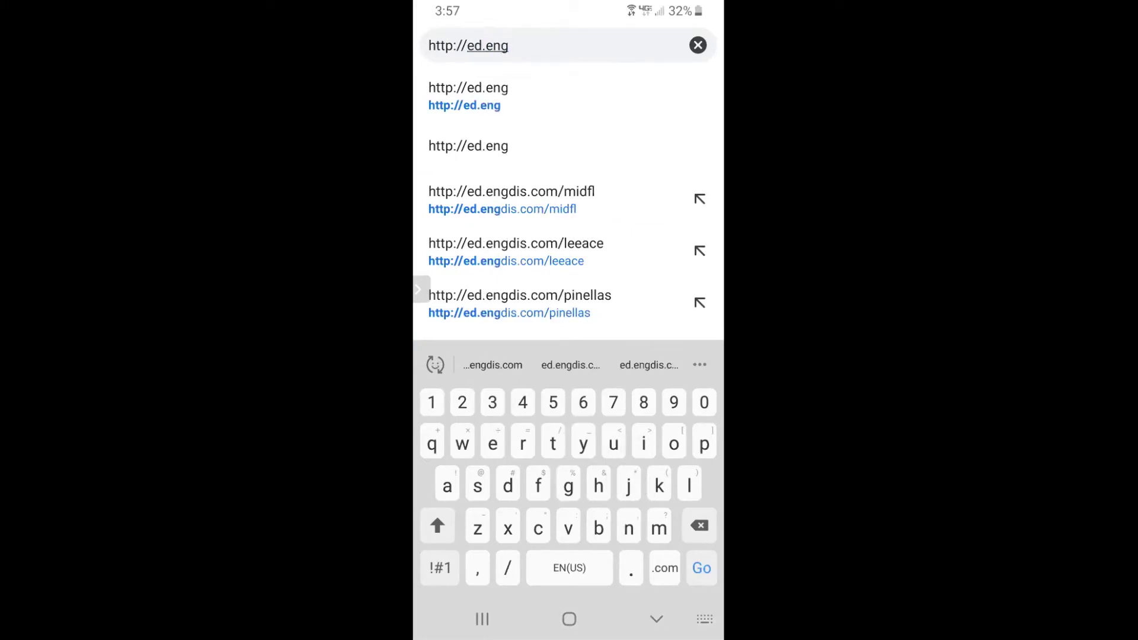
{"action": "type", "text": "d"}
{"action": "type", "text": "is"}
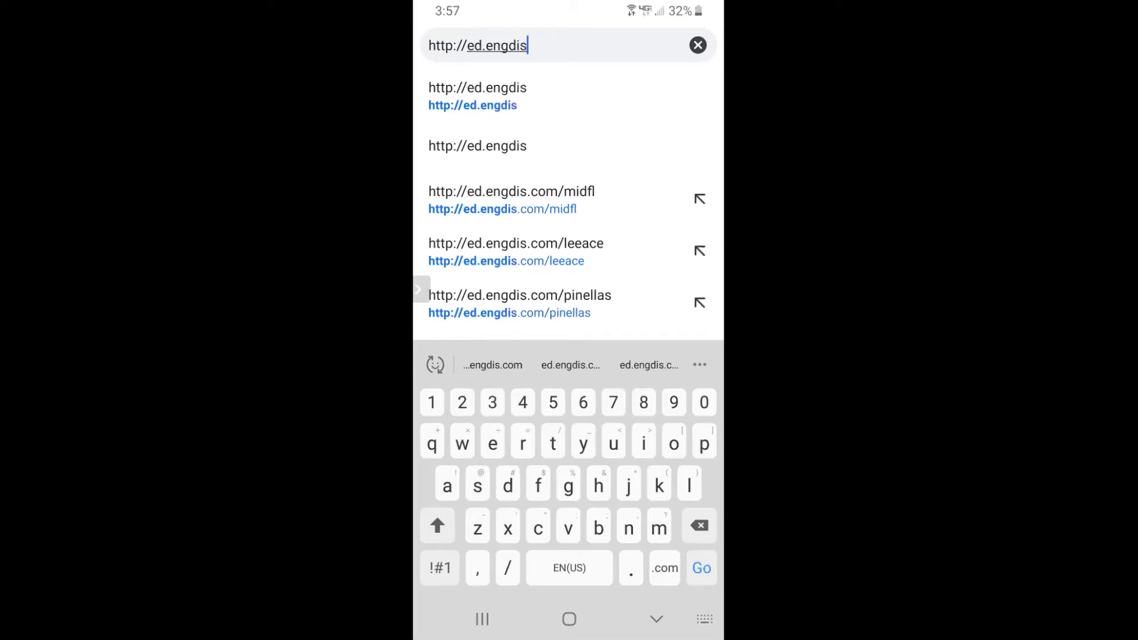
{"action": "type", "text": ".c"}
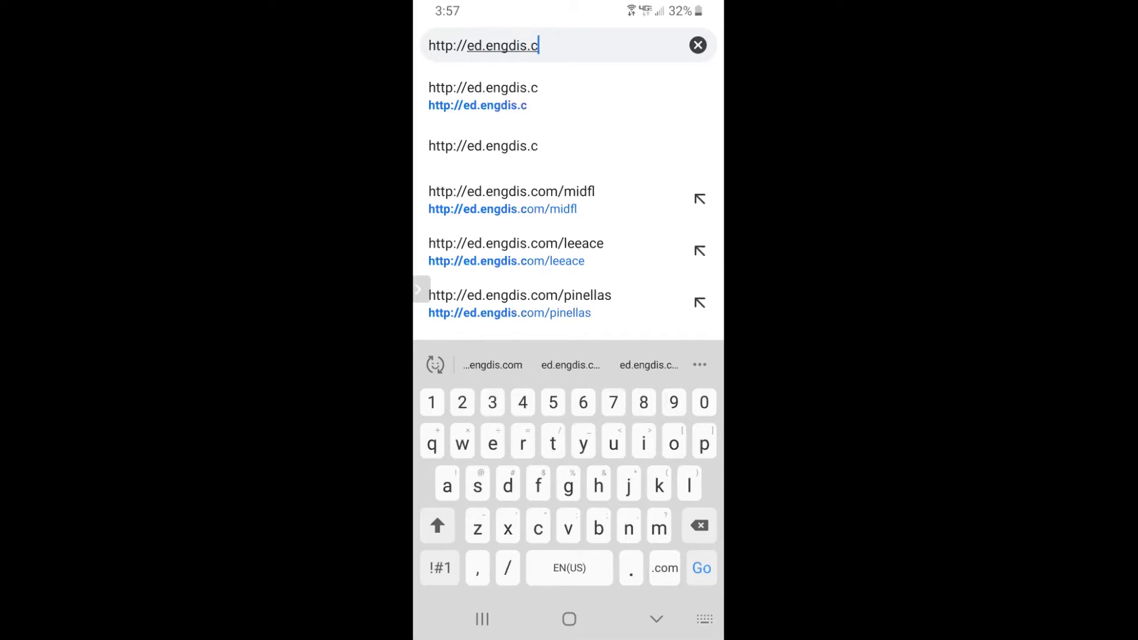
{"action": "type", "text": "om"}
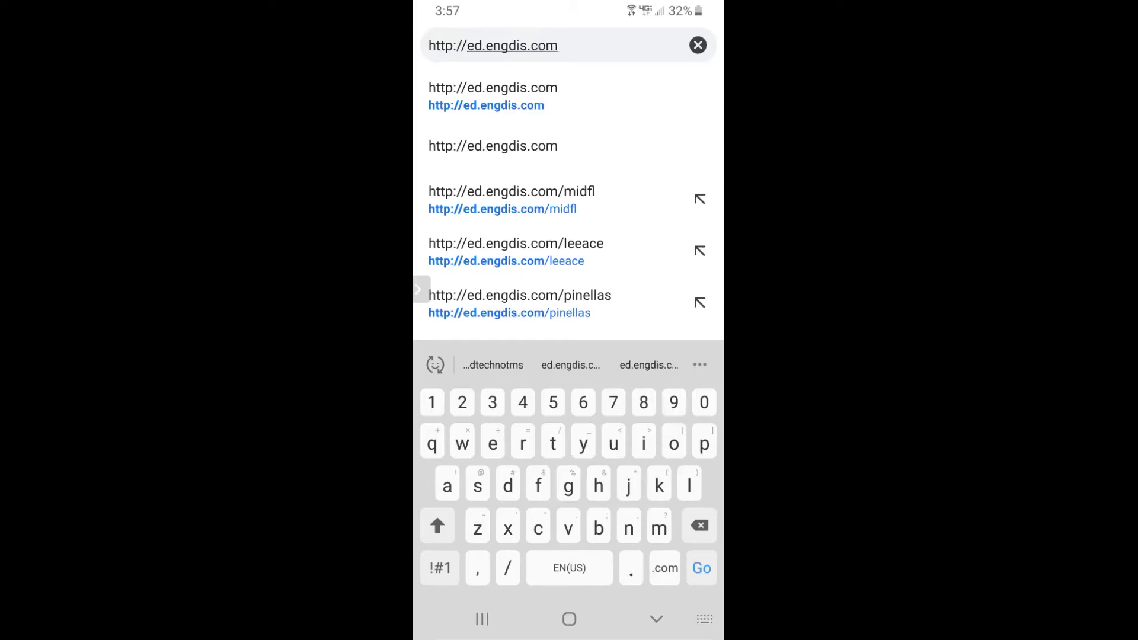
{"action": "type", "text": "/"}
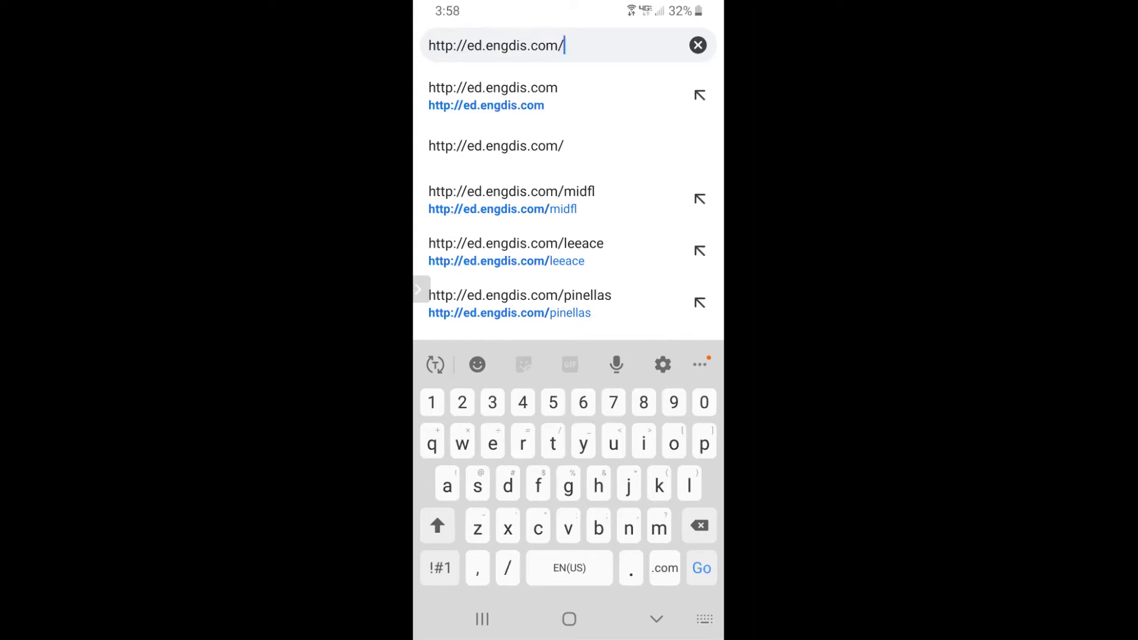
{"action": "type", "text": "try"}
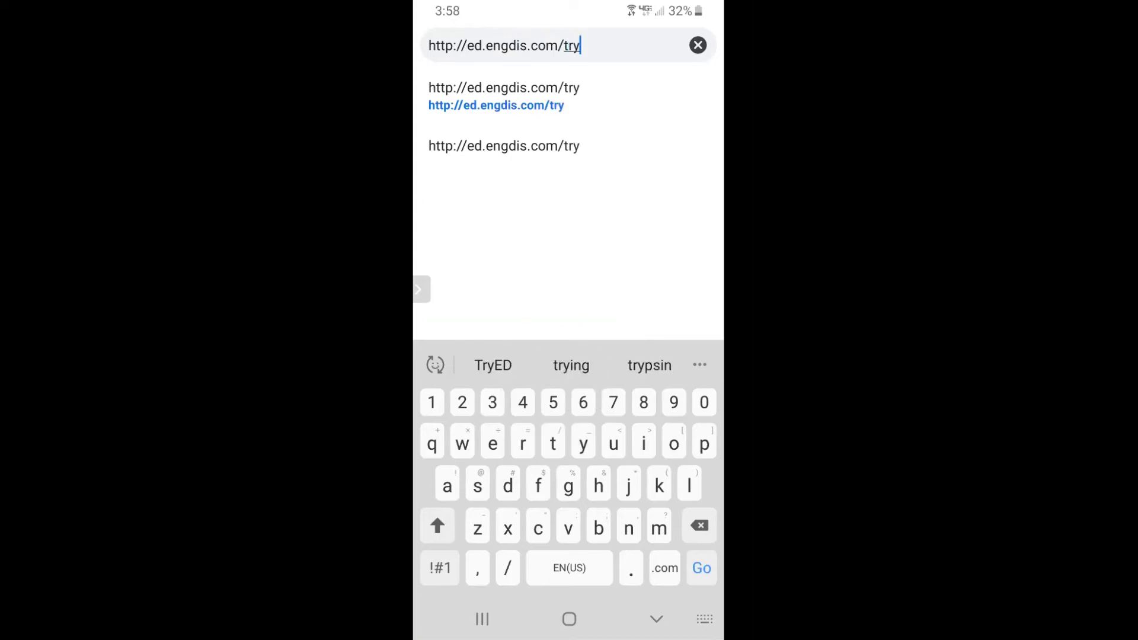
{"action": "type", "text": "ed#/"}
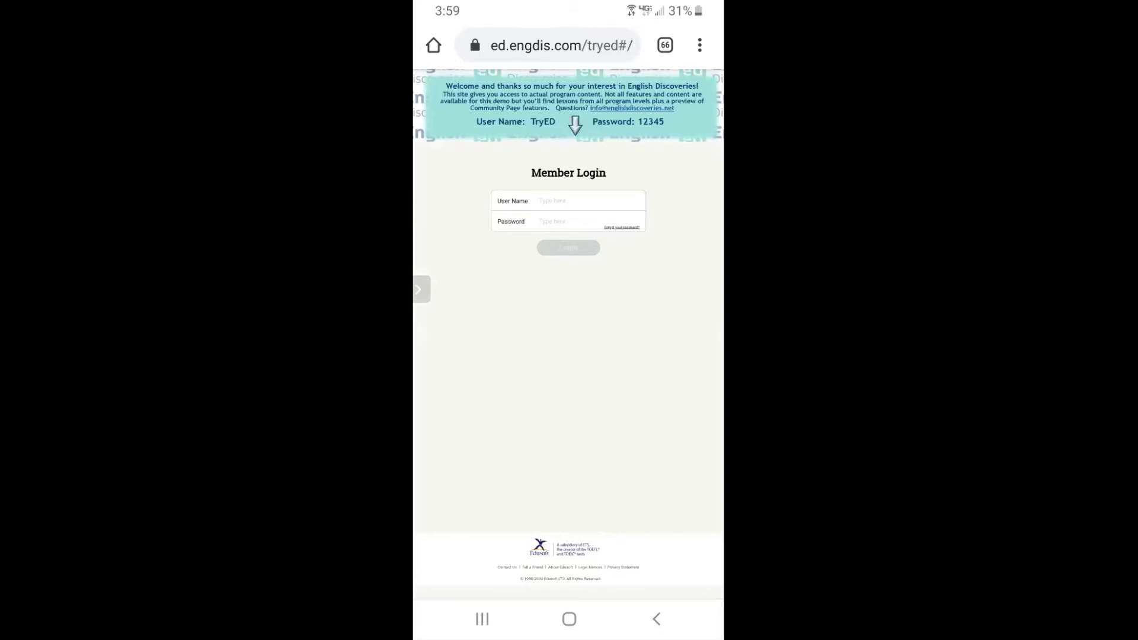
Add an 'English Discoveries' shortcut via Add to Home screen, then return to Google
{"action": "left_click", "coordinate": [700, 45]}
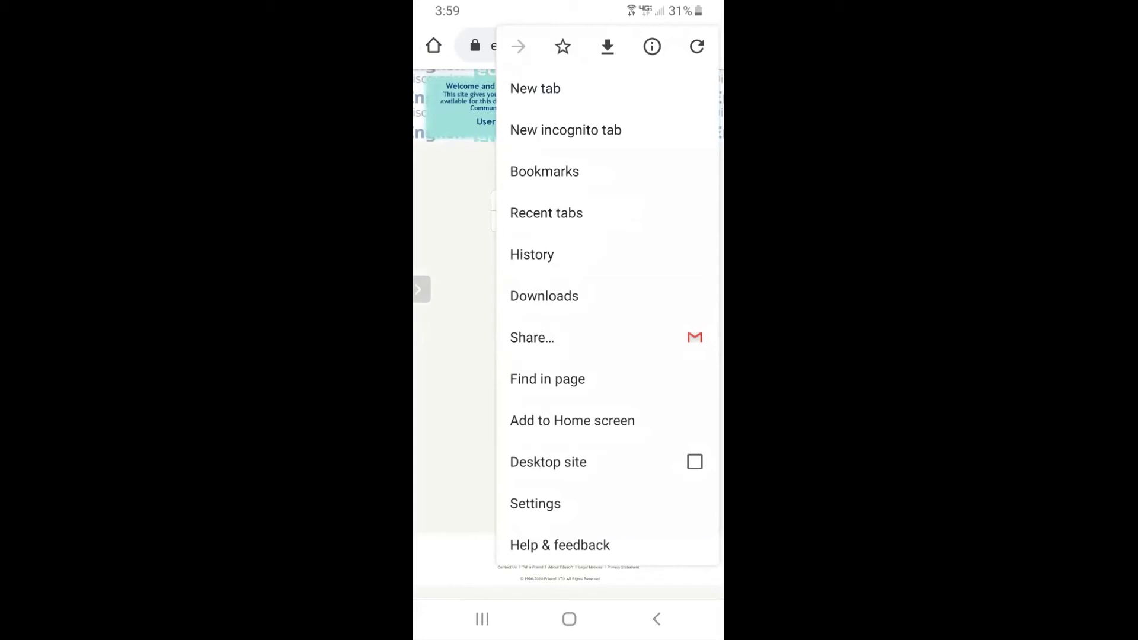
{"action": "left_click", "coordinate": [572, 421]}
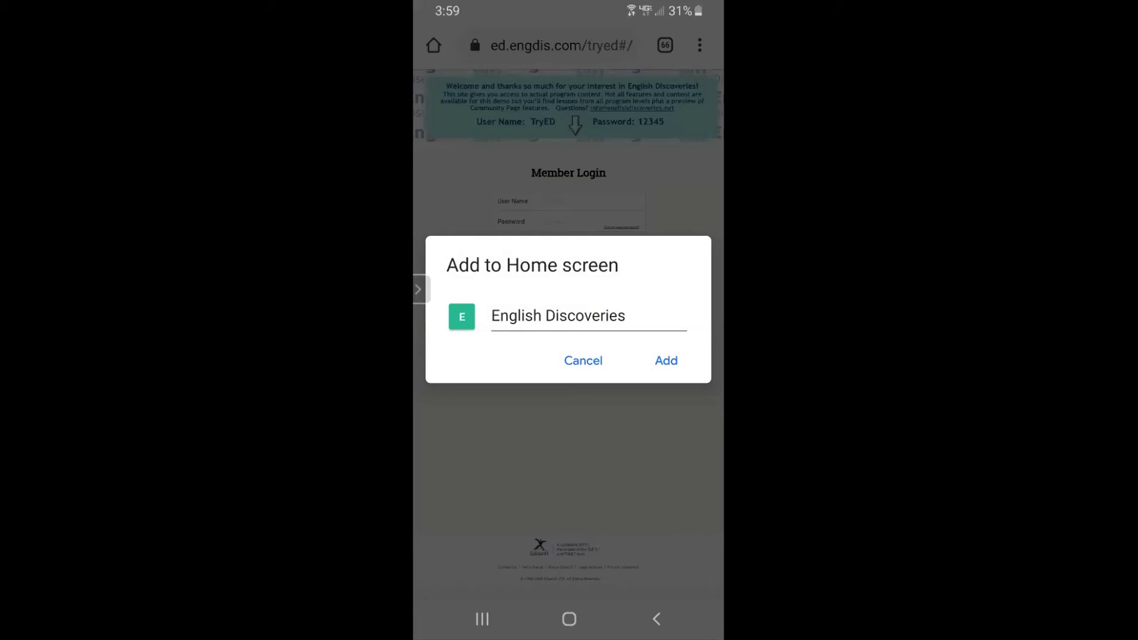
{"action": "left_click", "coordinate": [666, 360]}
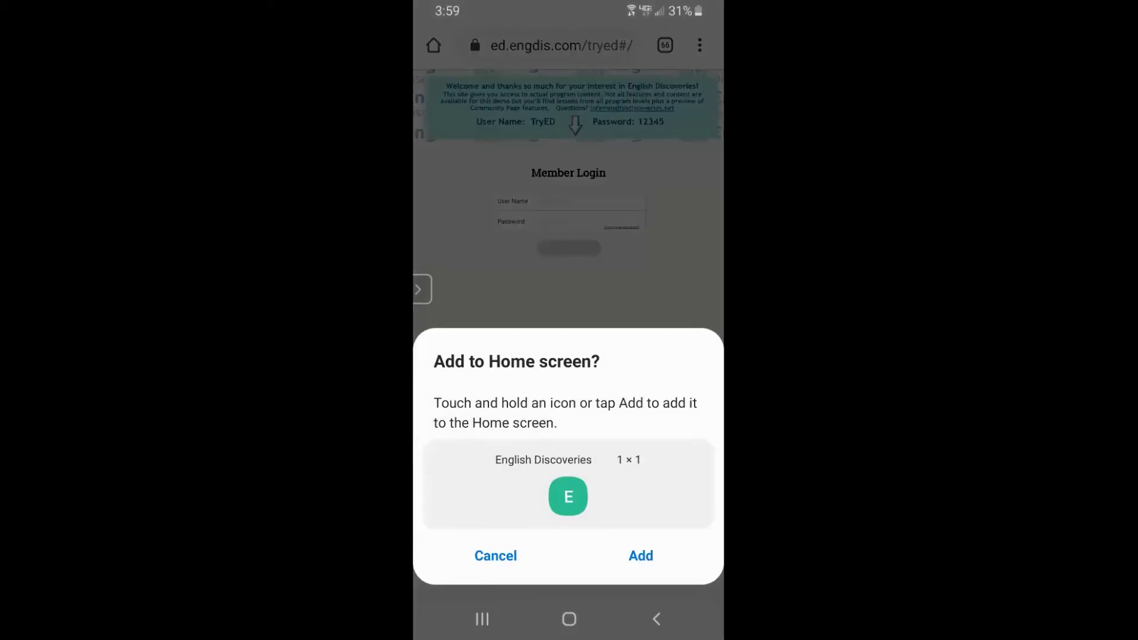
{"action": "left_click", "coordinate": [640, 555]}
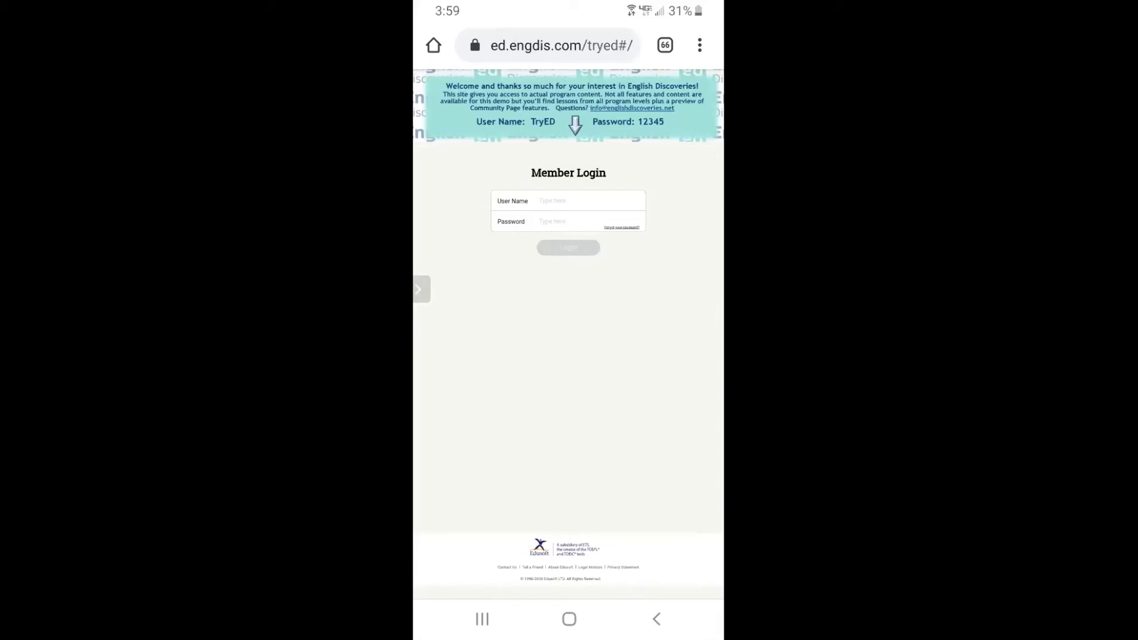
{"action": "left_click", "coordinate": [656, 619]}
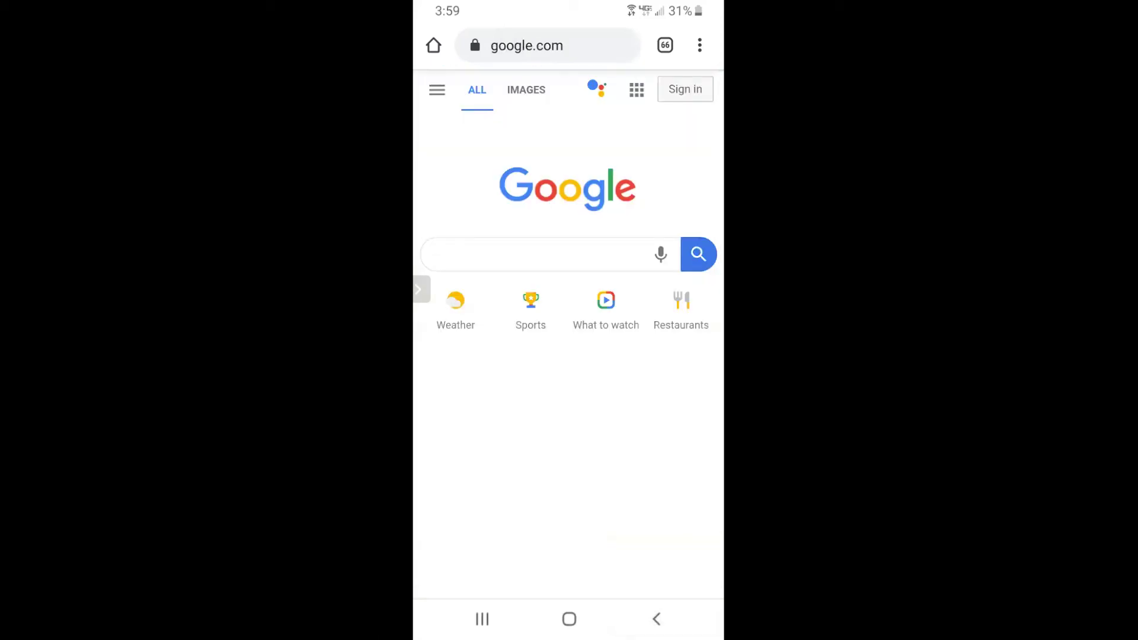
Go to the home screen, find the English Discoveries icon and launch the Member Login page
{"action": "left_click", "coordinate": [569, 619]}
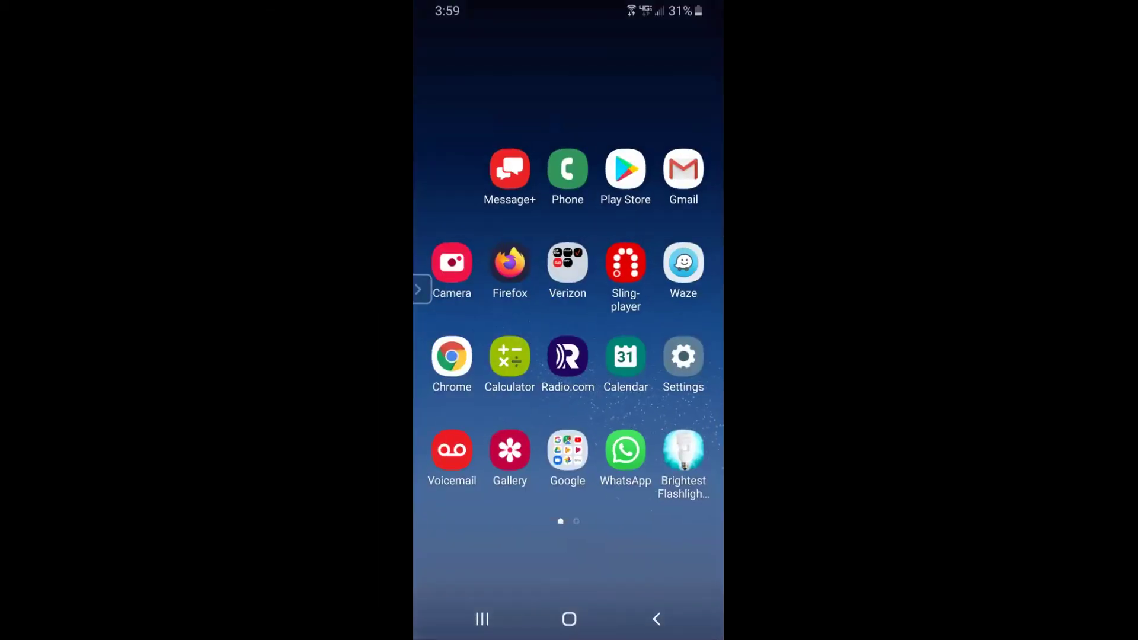
{"action": "left_click_drag", "start_coordinate": [658, 356], "coordinate": [463, 357]}
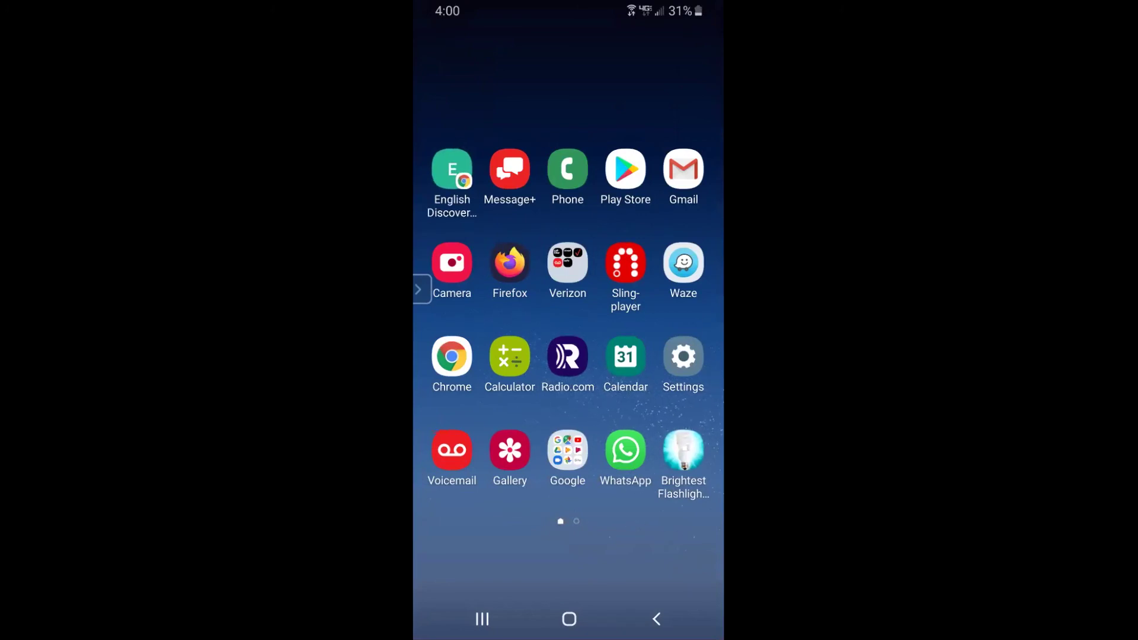
{"action": "left_click", "coordinate": [452, 169]}
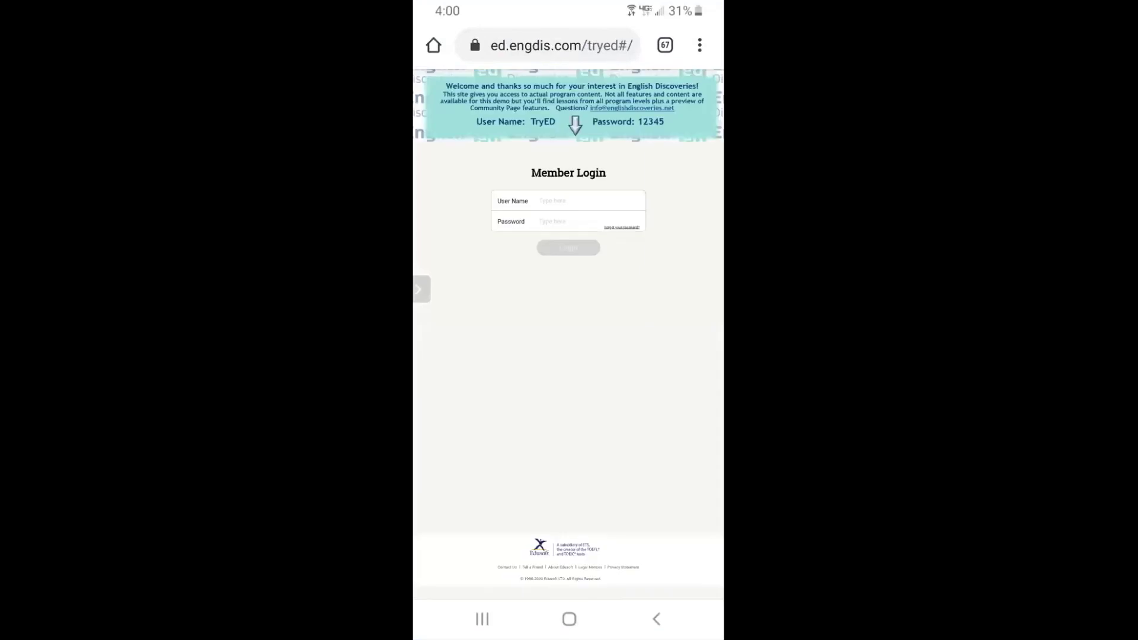
{"action": "scroll", "coordinate": [569, 266], "scroll_direction": "up", "scroll_amount": 3}
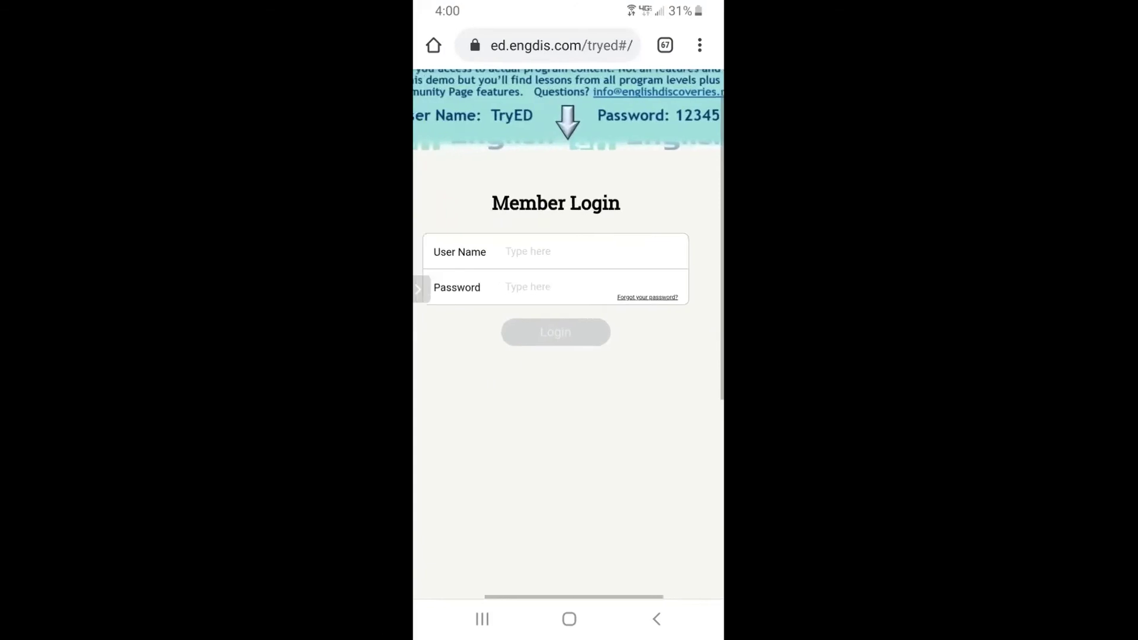